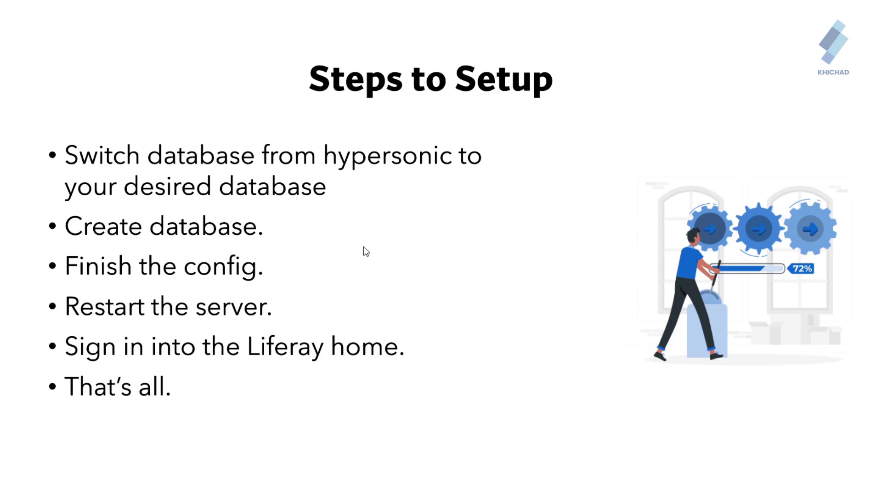
Step: Exit the slide show and return to editing the 'Guide to Liferay Installation' deck
{"action": "left_click", "coordinate": [386, 293]}
{"action": "key", "text": "Escape"}
{"action": "left_click", "coordinate": [407, 347]}
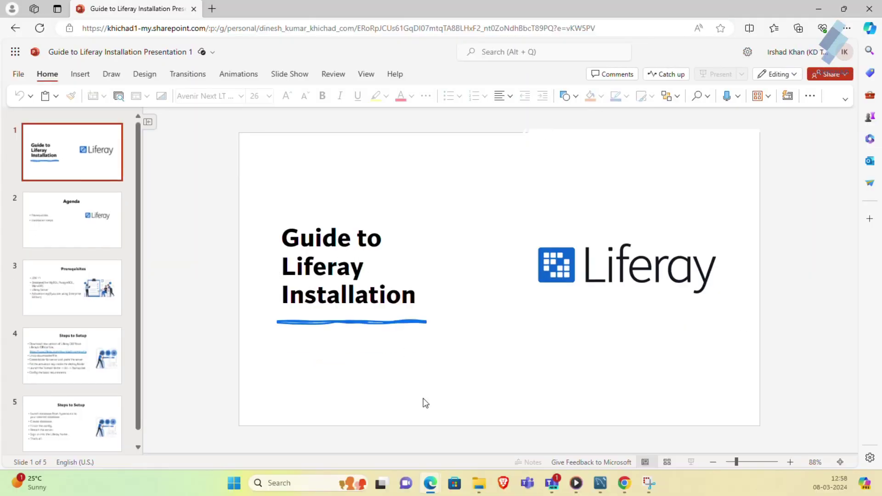
Step: Bring up D:\Setting-up liferay and inspect the JDK, MySQL installer, activation key and Liferay archive
{"action": "left_click", "coordinate": [482, 491]}
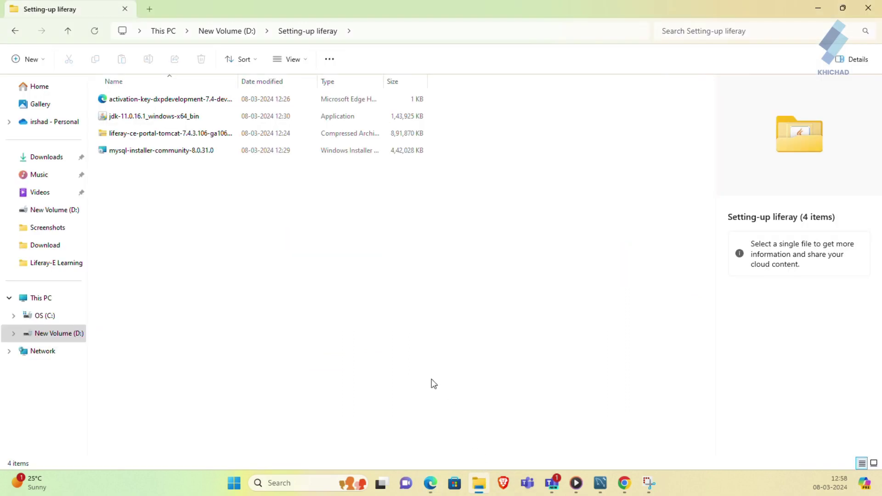
{"action": "left_click", "coordinate": [131, 118]}
{"action": "key", "text": "Down"}
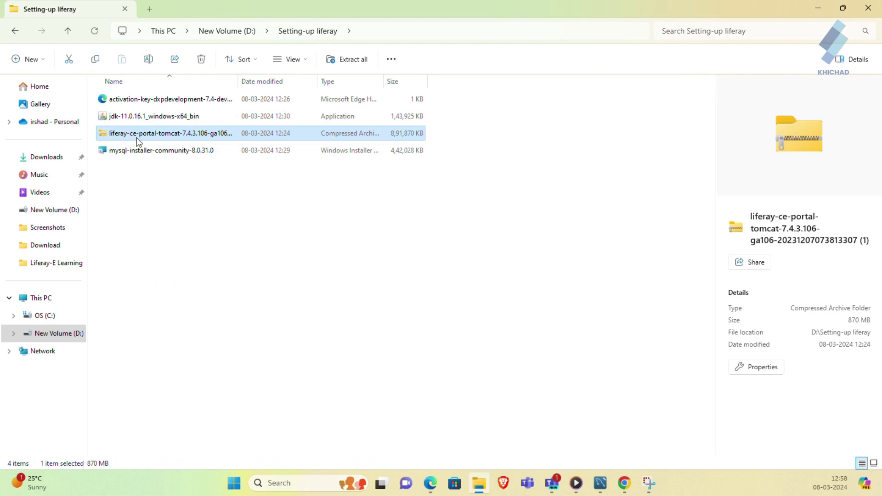
{"action": "left_click", "coordinate": [140, 151]}
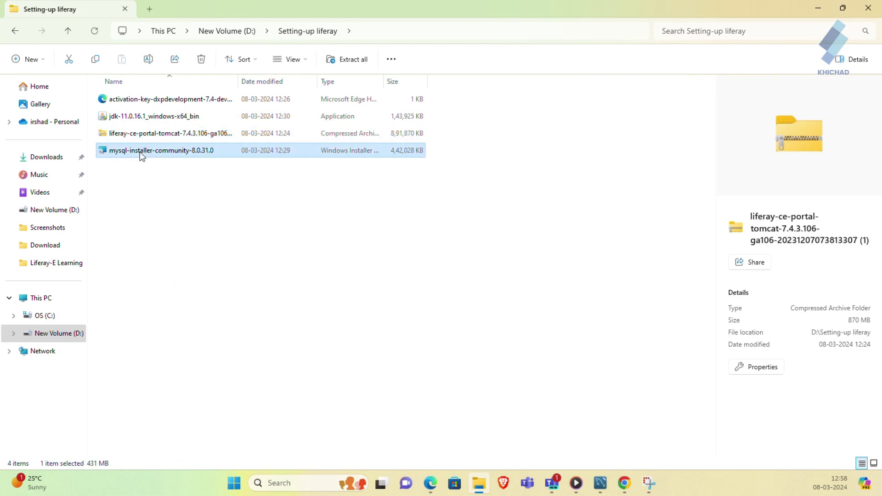
{"action": "left_click", "coordinate": [142, 102]}
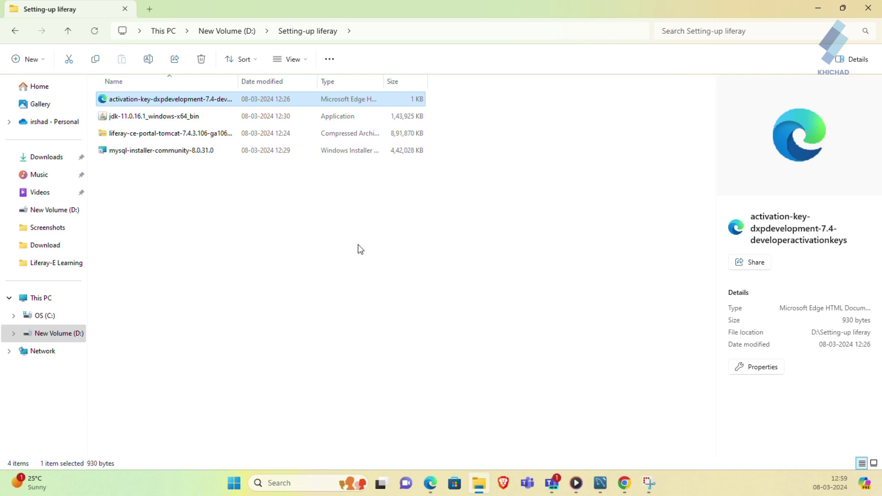
{"action": "left_click", "coordinate": [248, 136]}
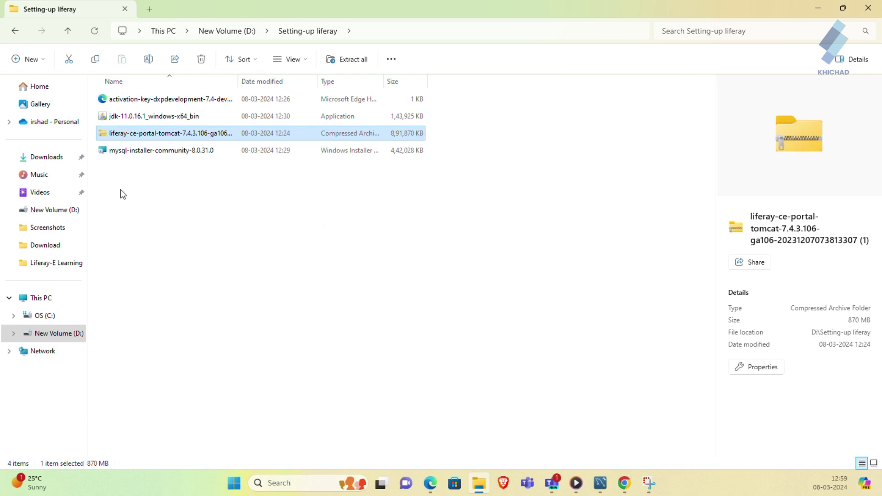
Step: Extract the Liferay Tomcat archive in place with 7-Zip, creating liferay-ce-portal-7.4.3.106-ga106
{"action": "right_click", "coordinate": [146, 129]}
{"action": "mouse_move", "coordinate": [162, 141]}
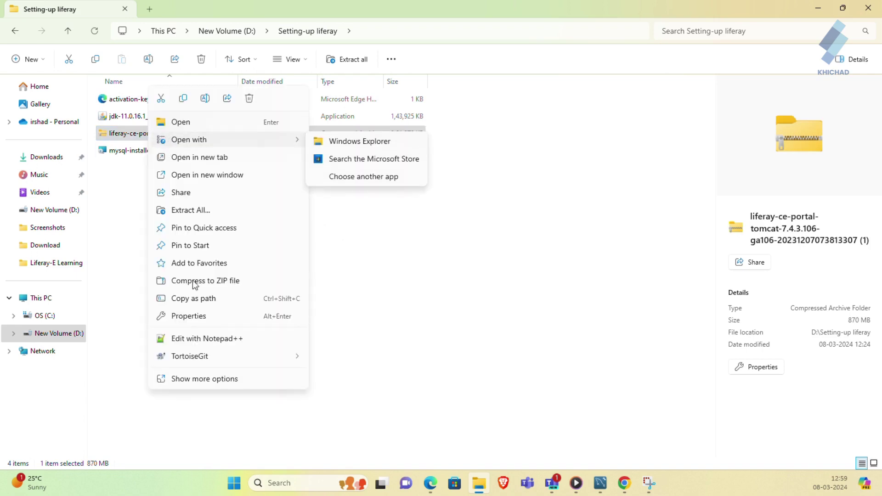
{"action": "left_click", "coordinate": [206, 380]}
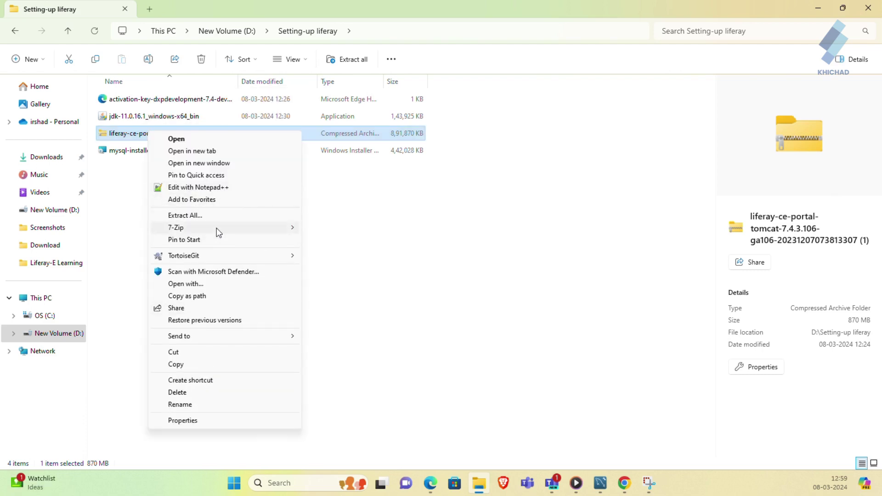
{"action": "mouse_move", "coordinate": [217, 228]}
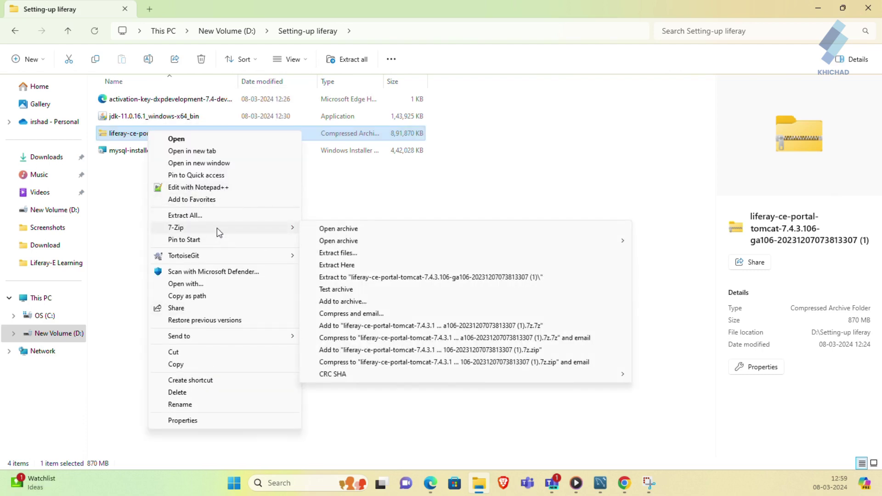
{"action": "left_click", "coordinate": [329, 260]}
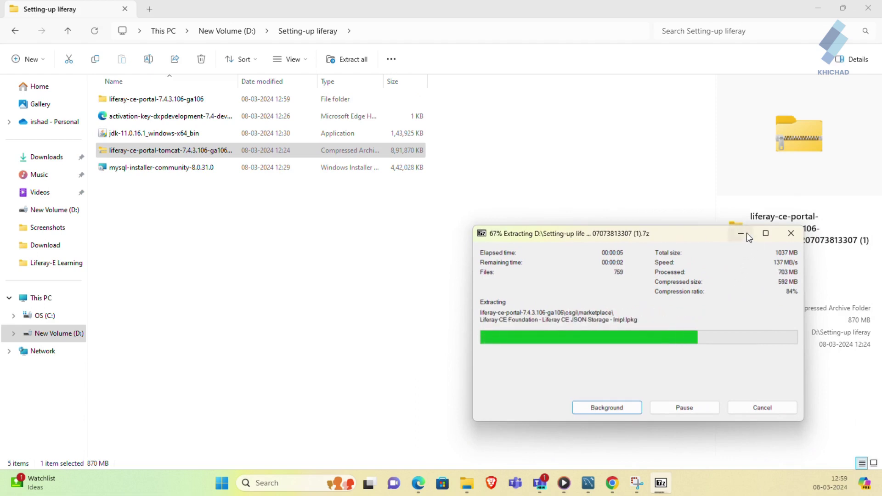
{"action": "left_click", "coordinate": [386, 23]}
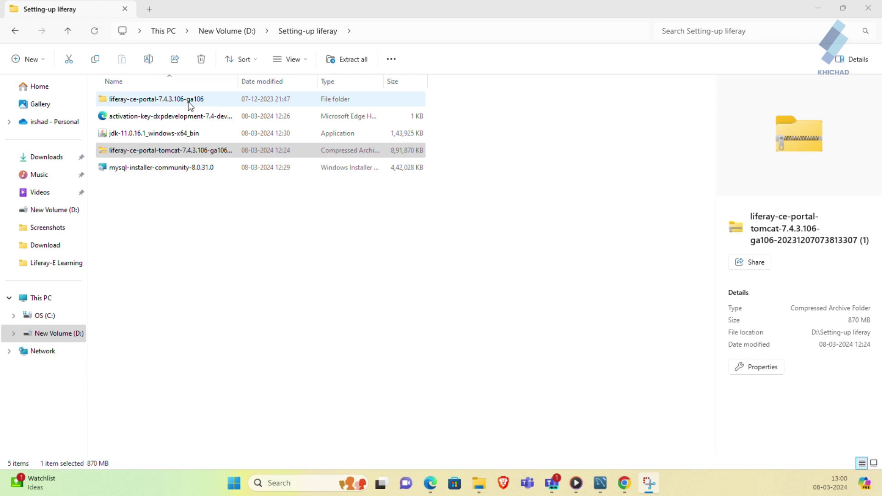
Step: Run startup.bat from liferay-ce-portal-7.4.3.106-ga106\tomcat-9.0.82\bin to start Tomcat
{"action": "double_click", "coordinate": [189, 105]}
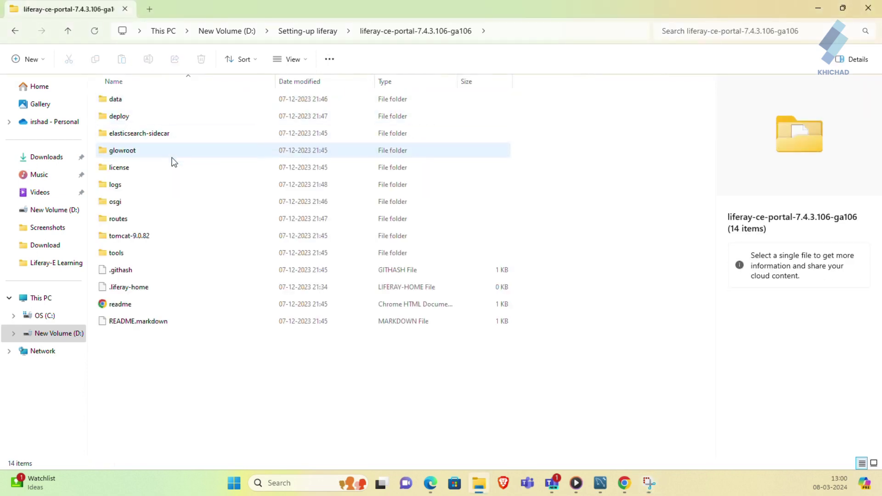
{"action": "double_click", "coordinate": [145, 243]}
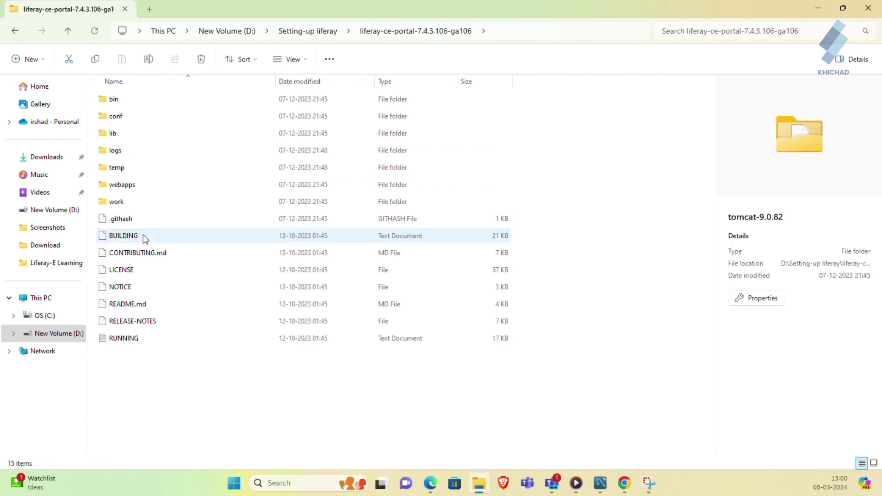
{"action": "double_click", "coordinate": [132, 103]}
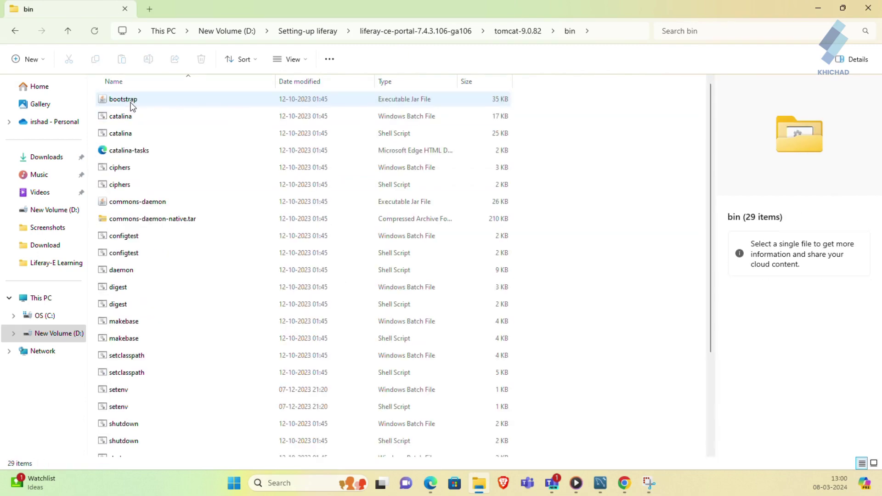
{"action": "scroll", "coordinate": [149, 168], "scroll_direction": "down", "scroll_amount": 3}
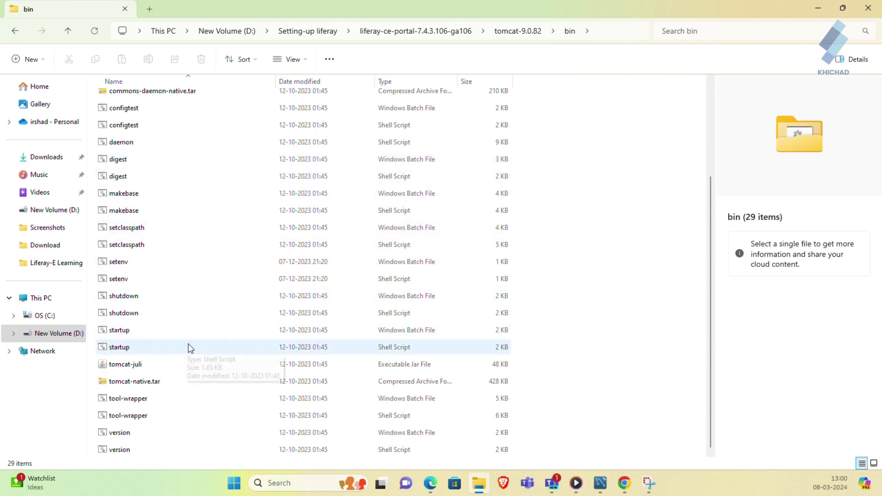
{"action": "left_click", "coordinate": [251, 337]}
{"action": "double_click", "coordinate": [250, 331]}
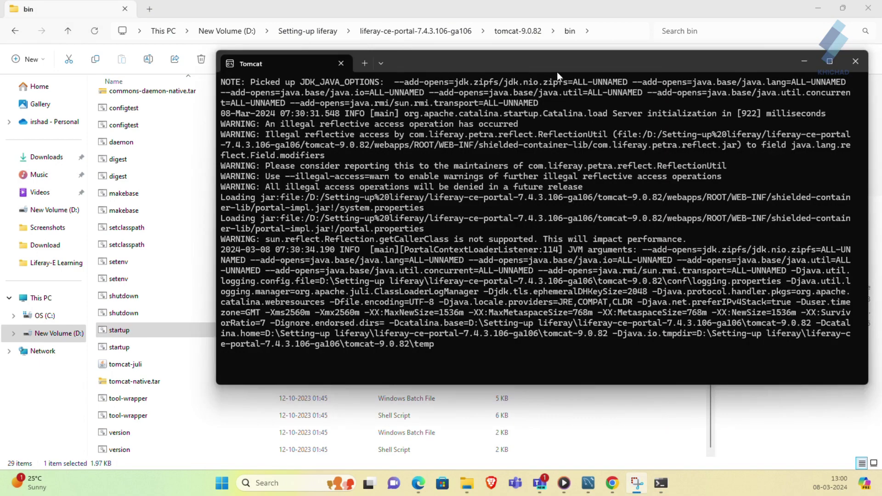
Step: Move the Tomcat console aside and highlight the 'Server startup in 165335 milliseconds' log line
{"action": "left_click_drag", "start_coordinate": [557, 72], "coordinate": [494, 66]}
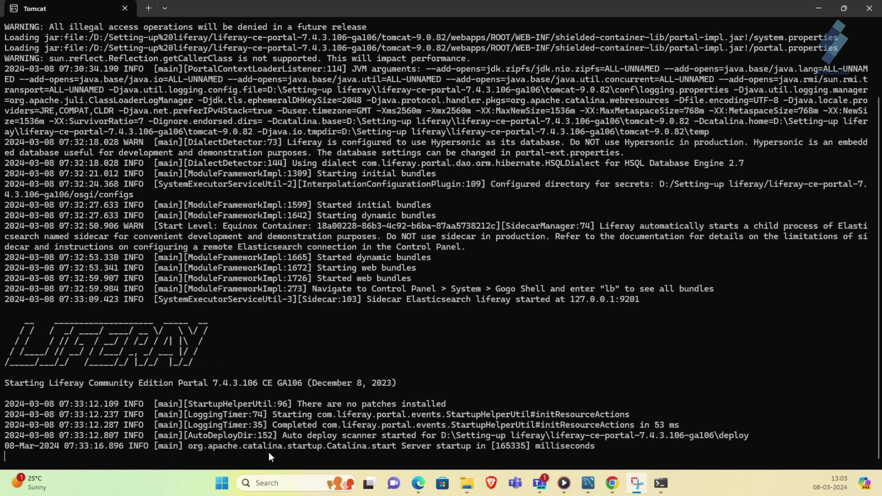
{"action": "left_click_drag", "start_coordinate": [197, 443], "coordinate": [436, 450]}
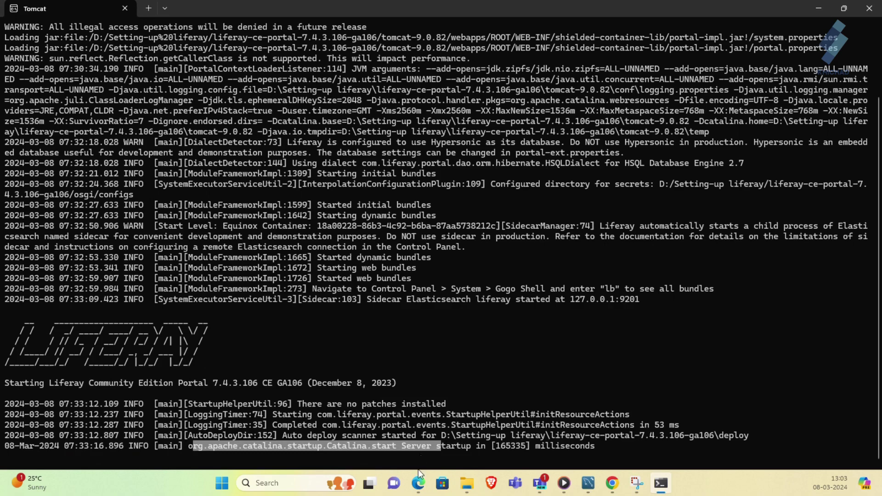
{"action": "mouse_move", "coordinate": [419, 485]}
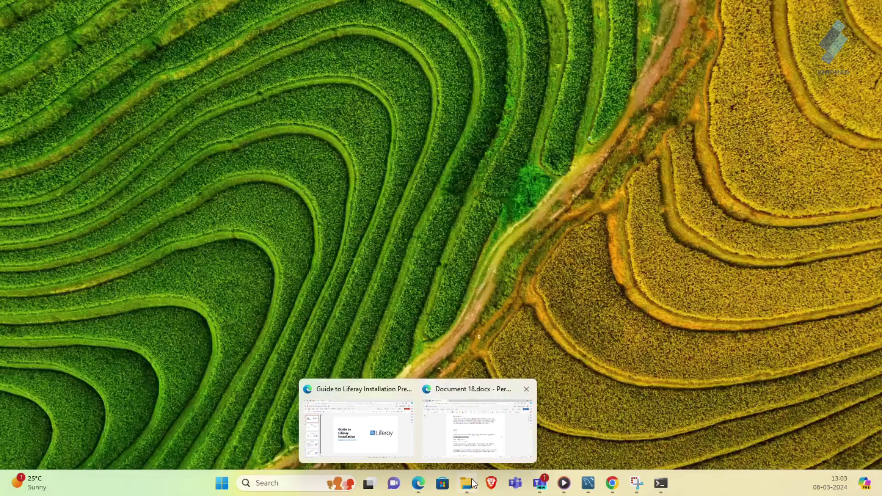
Step: Load localhost:8080 in a new Edge tab beside the Liferay deck
{"action": "left_click", "coordinate": [360, 423]}
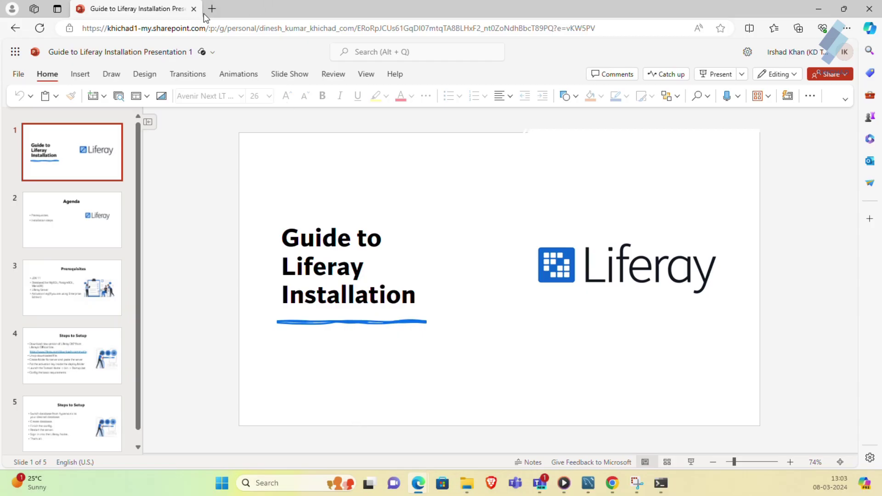
{"action": "left_click", "coordinate": [210, 10]}
{"action": "type", "text": "lo"}
{"action": "key", "text": "End"}
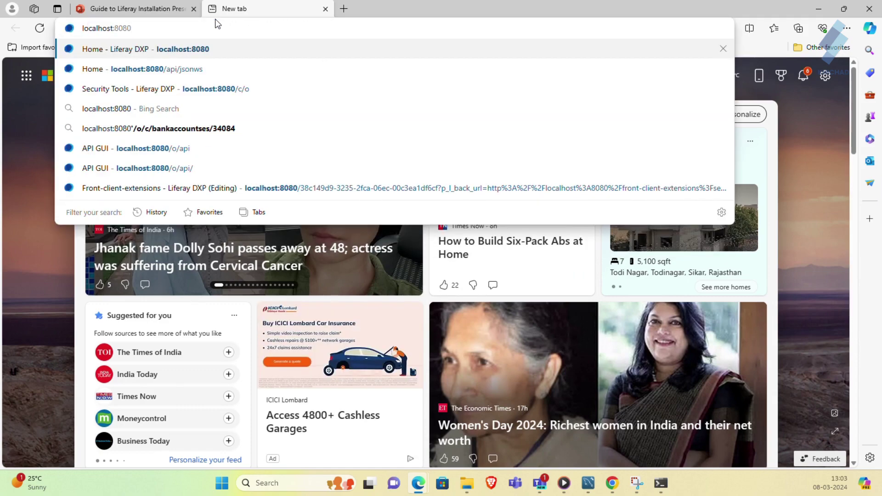
{"action": "key", "text": "Return"}
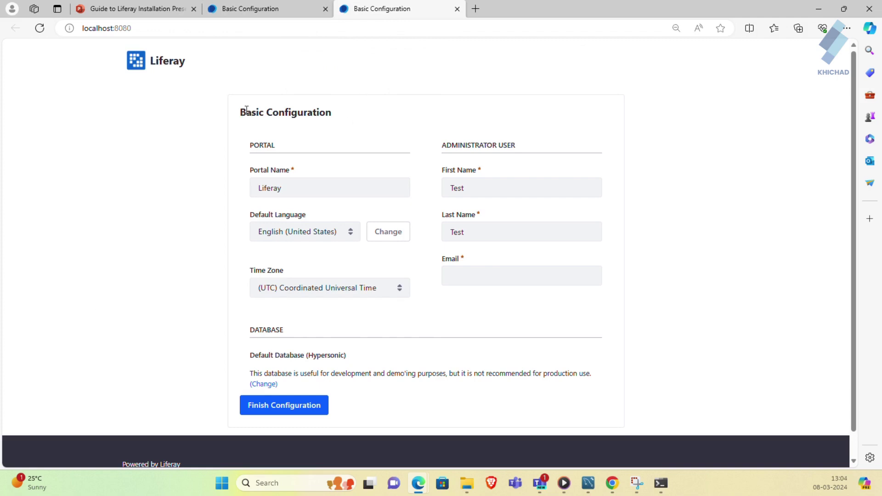
Step: Enter the administrator's e-mail address in the Basic Configuration Email field
{"action": "left_click_drag", "start_coordinate": [246, 110], "coordinate": [358, 115]}
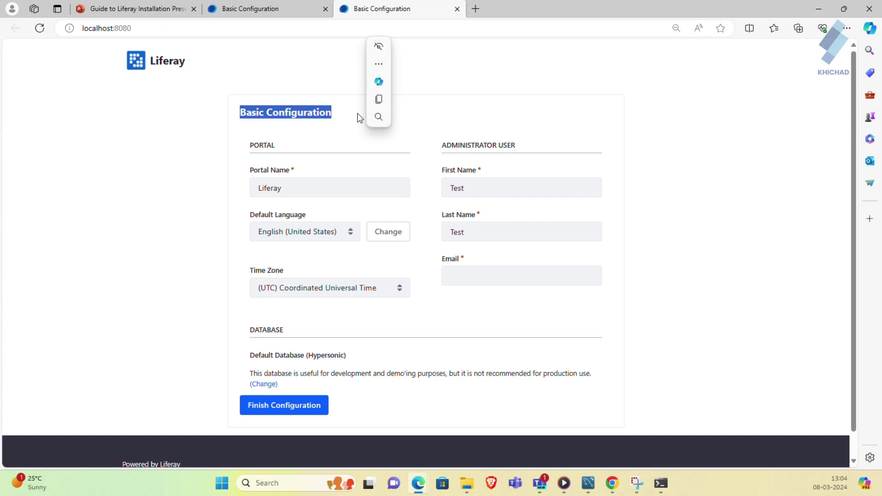
{"action": "left_click", "coordinate": [490, 276]}
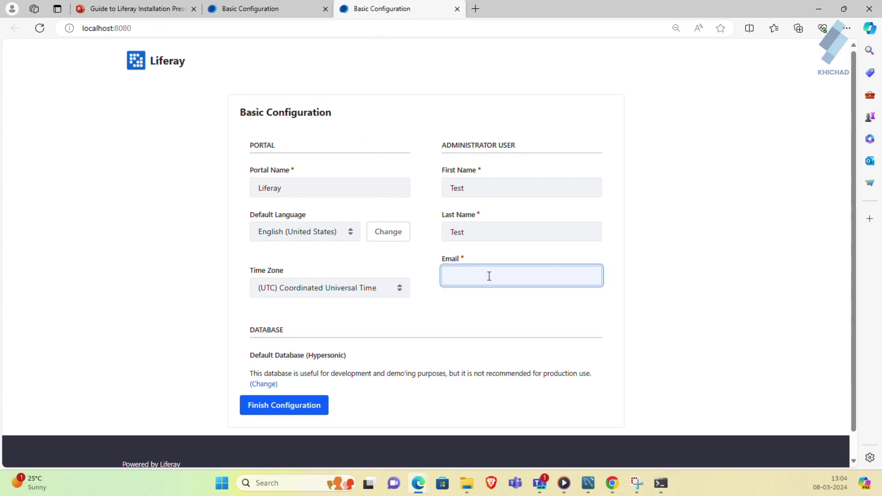
{"action": "type", "text": "test@liferay.com"}
Step: Change the database type from Hypersonic to MySQL
{"action": "left_click", "coordinate": [268, 385]}
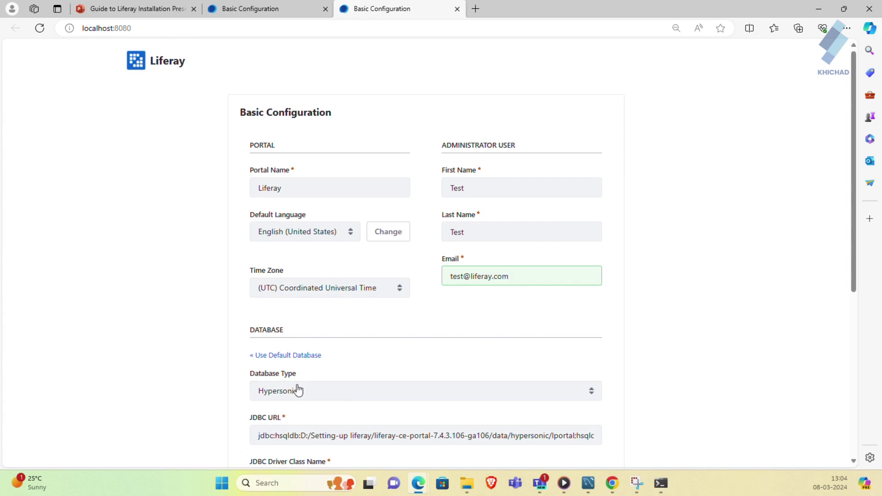
{"action": "left_click", "coordinate": [299, 390]}
{"action": "left_click", "coordinate": [289, 431]}
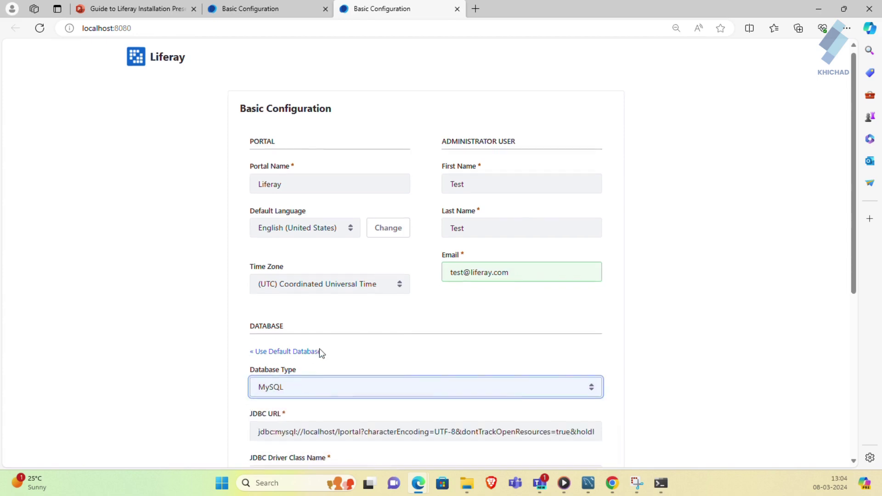
{"action": "scroll", "coordinate": [320, 352], "scroll_direction": "down", "scroll_amount": 5}
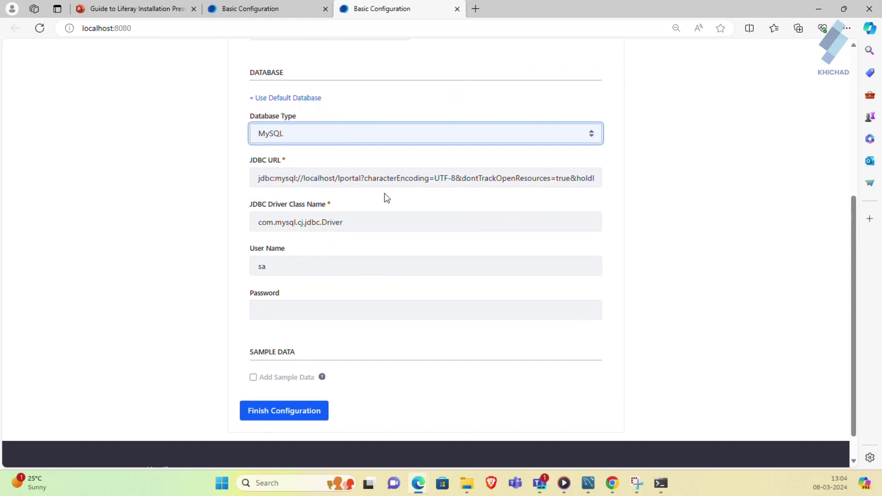
Step: Replace the default sa database user with root, then move on to the password
{"action": "left_click", "coordinate": [343, 177]}
{"action": "left_click", "coordinate": [282, 269]}
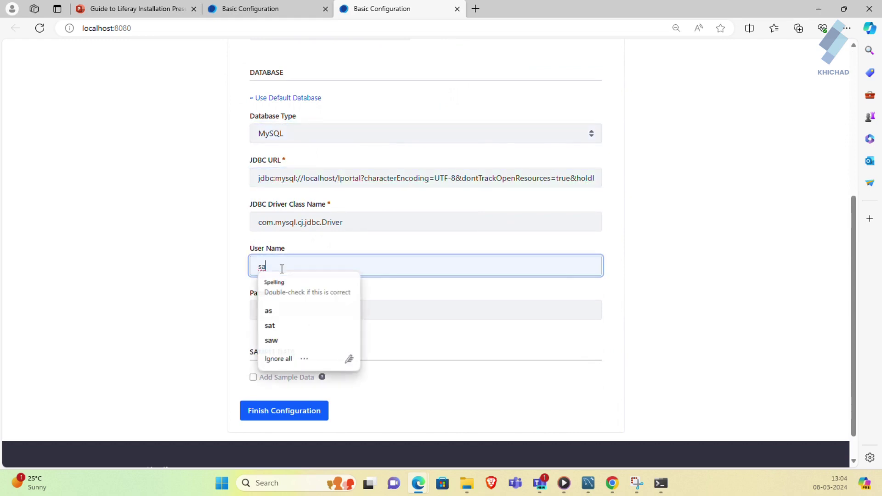
{"action": "key", "text": "BackSpace"}
{"action": "key", "text": "BackSpace"}
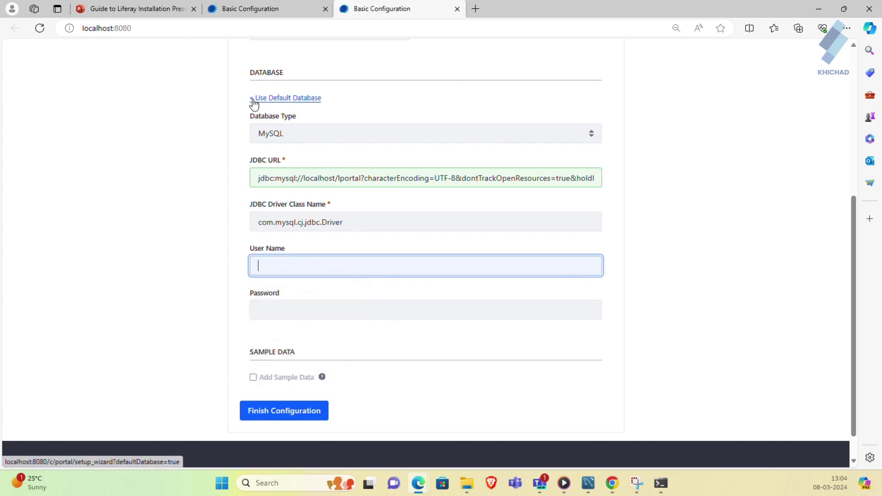
{"action": "type", "text": "root"}
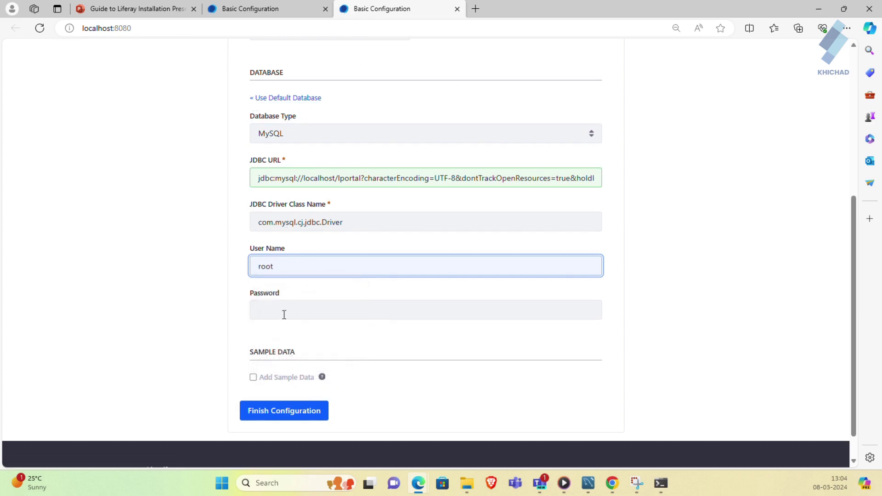
{"action": "left_click", "coordinate": [281, 312]}
{"action": "type", "text": "root"}
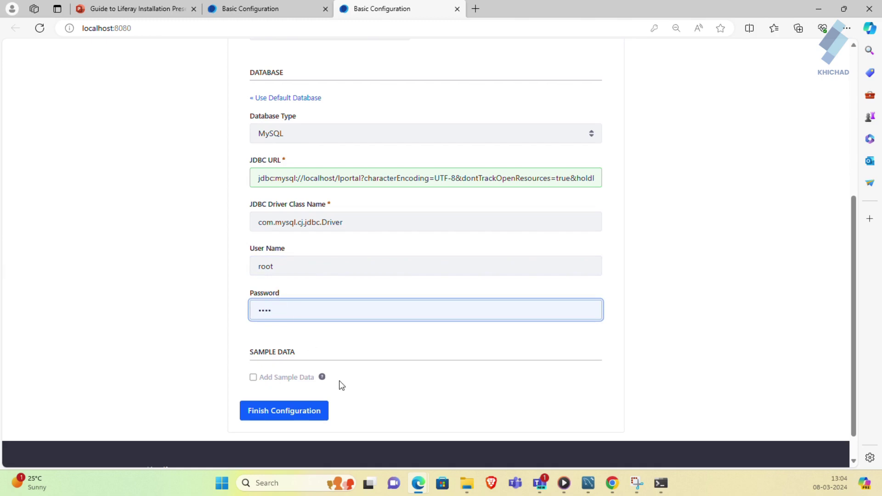
{"action": "left_click", "coordinate": [589, 485]}
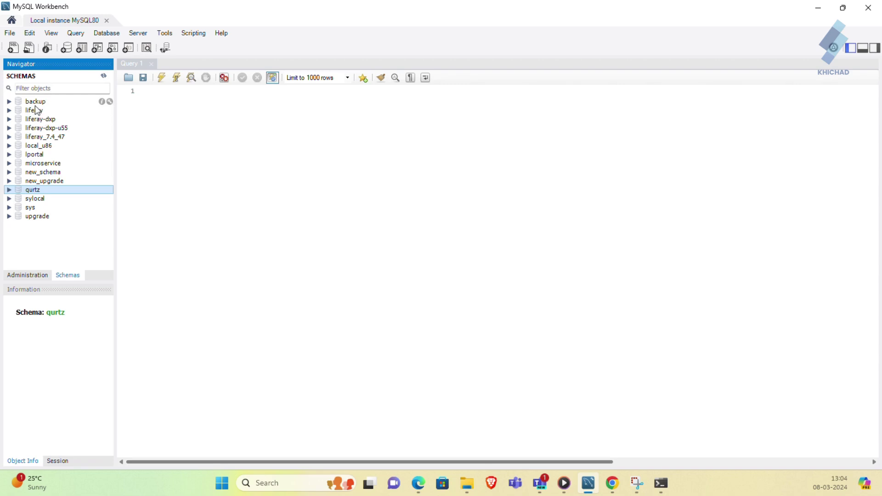
Step: Create the lportal2l schema in MySQL Workbench, apply its CREATE SCHEMA script, and confirm it's listed
{"action": "right_click", "coordinate": [51, 186]}
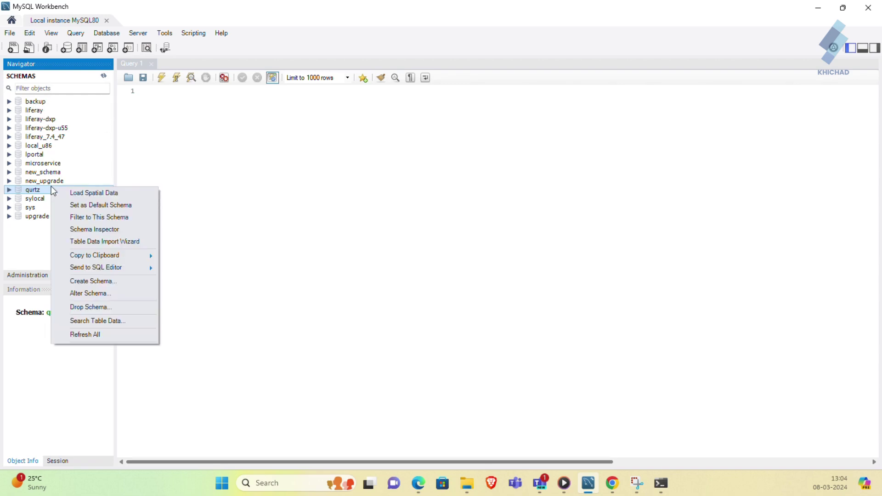
{"action": "left_click", "coordinate": [83, 281]}
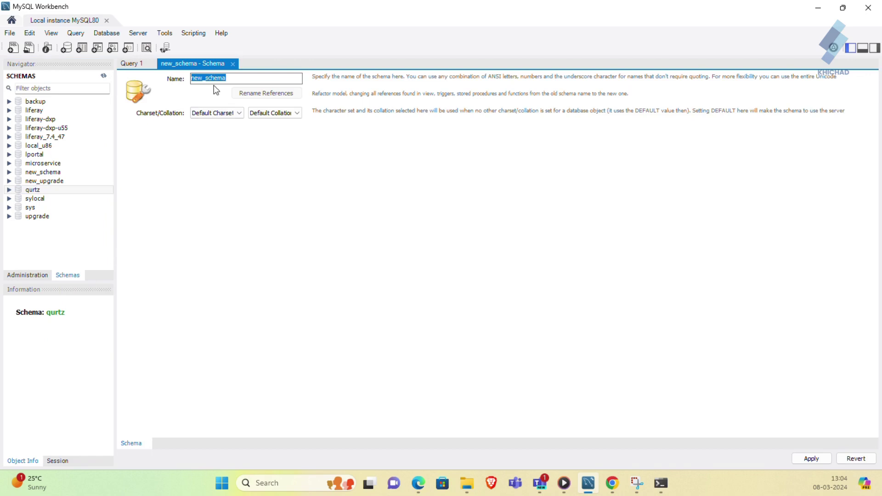
{"action": "type", "text": "l"}
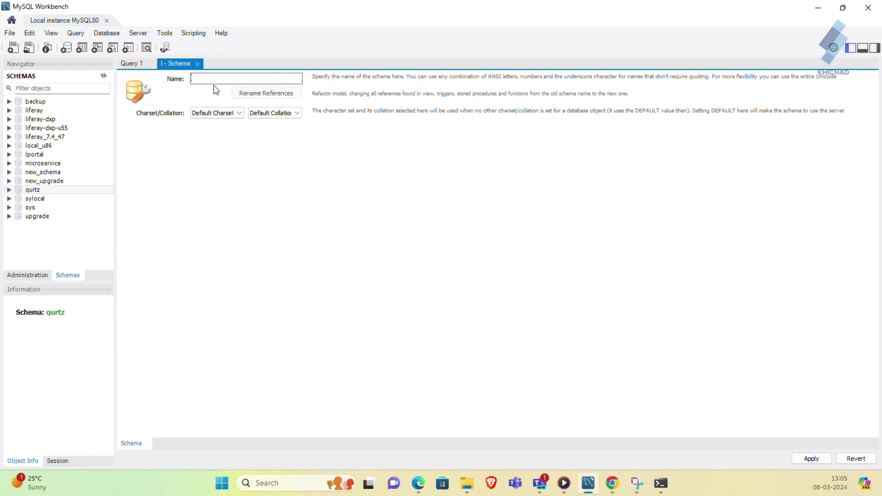
{"action": "type", "text": "lportal"}
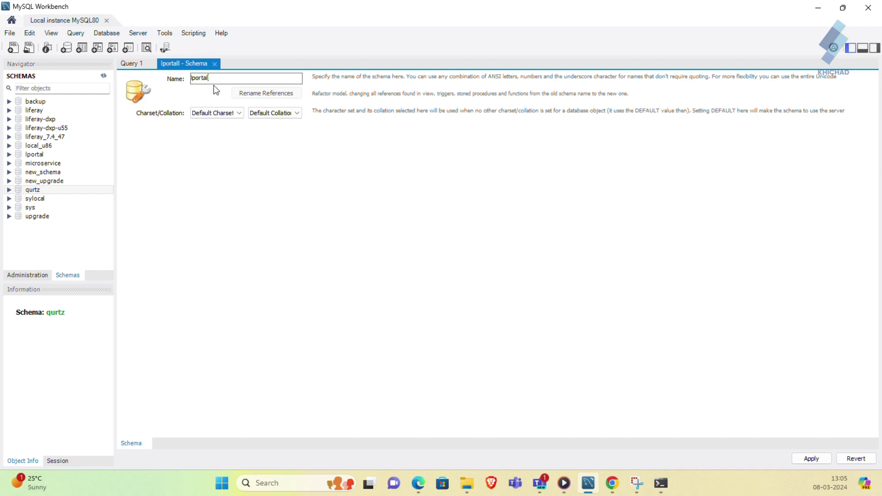
{"action": "type", "text": "2"}
{"action": "key", "text": "ctrl+a"}
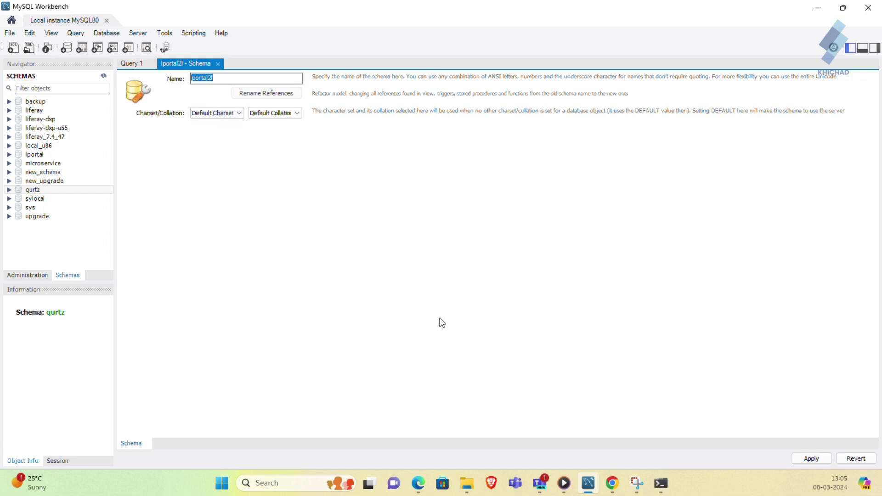
{"action": "left_click", "coordinate": [812, 459]}
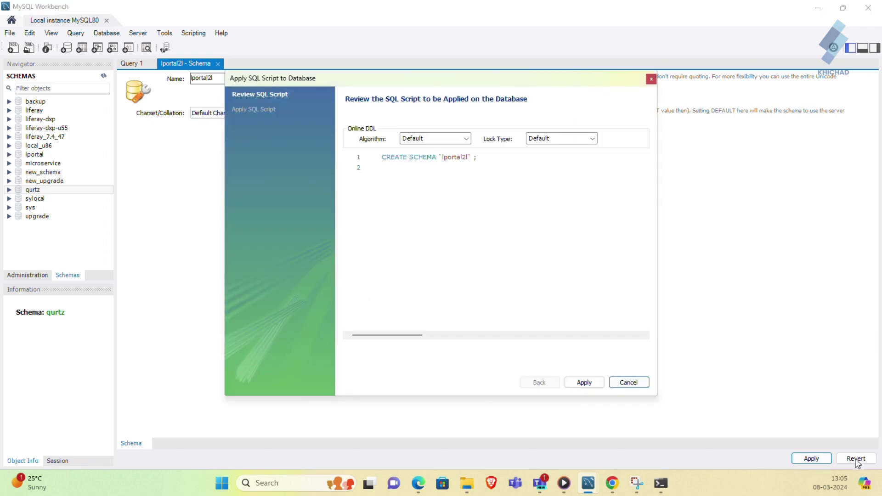
{"action": "left_click", "coordinate": [597, 383]}
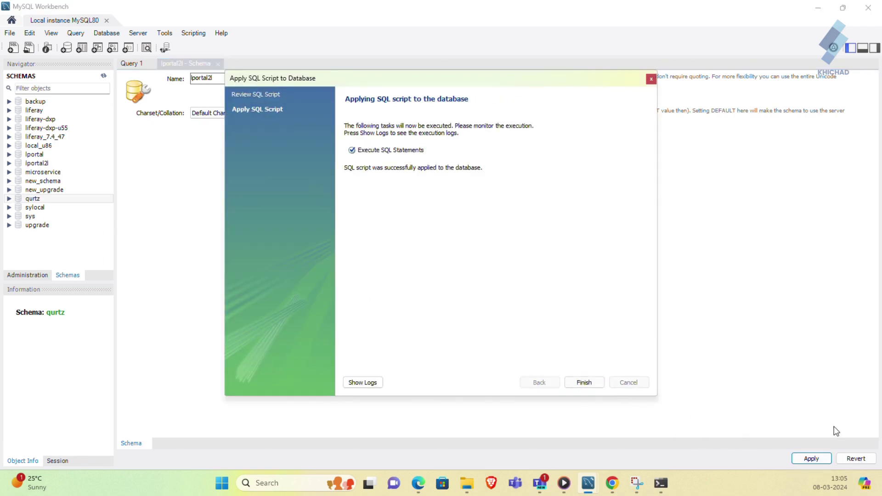
{"action": "left_click", "coordinate": [592, 383]}
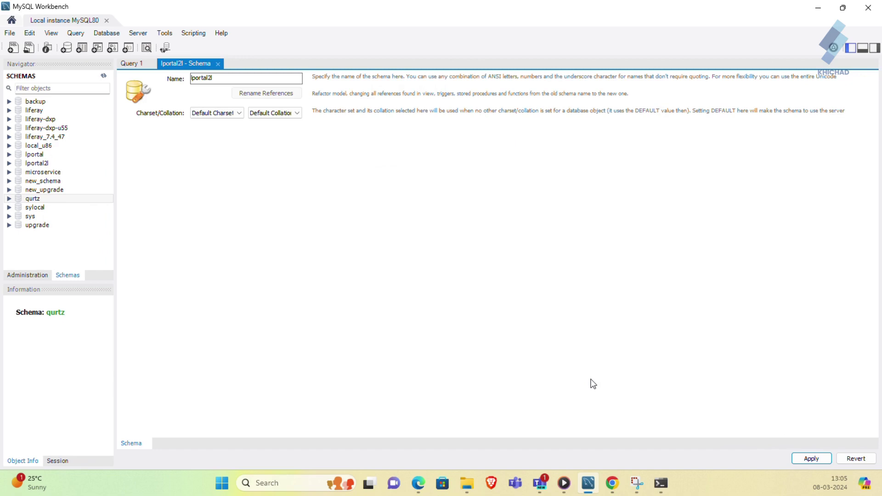
{"action": "left_click", "coordinate": [37, 164]}
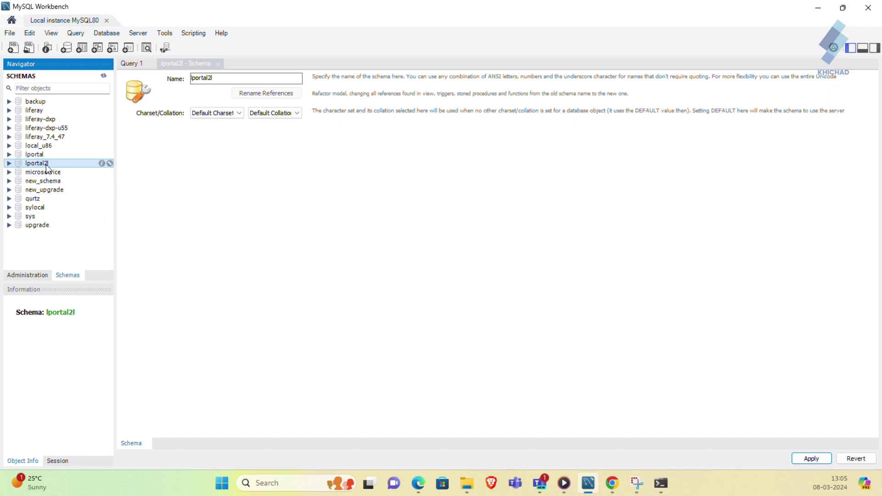
{"action": "double_click", "coordinate": [234, 78]}
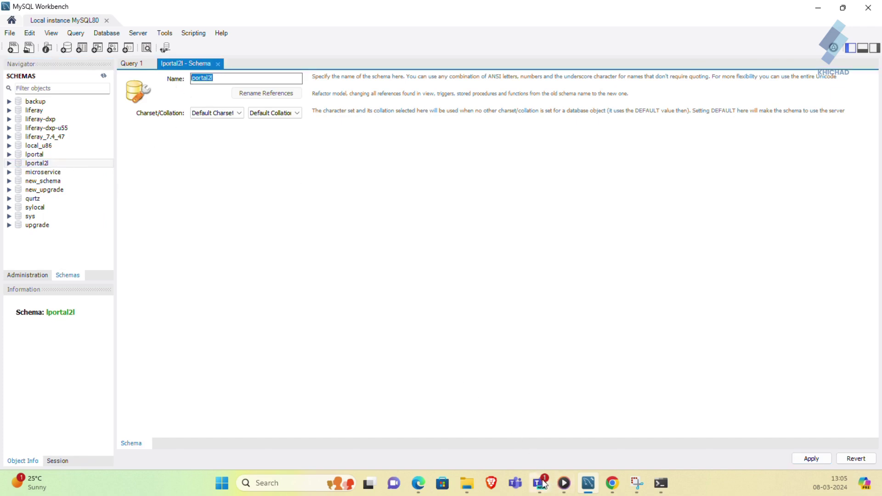
Step: Replace lportal with the new schema name in the JDBC URL and finish the configuration
{"action": "mouse_move", "coordinate": [417, 485]}
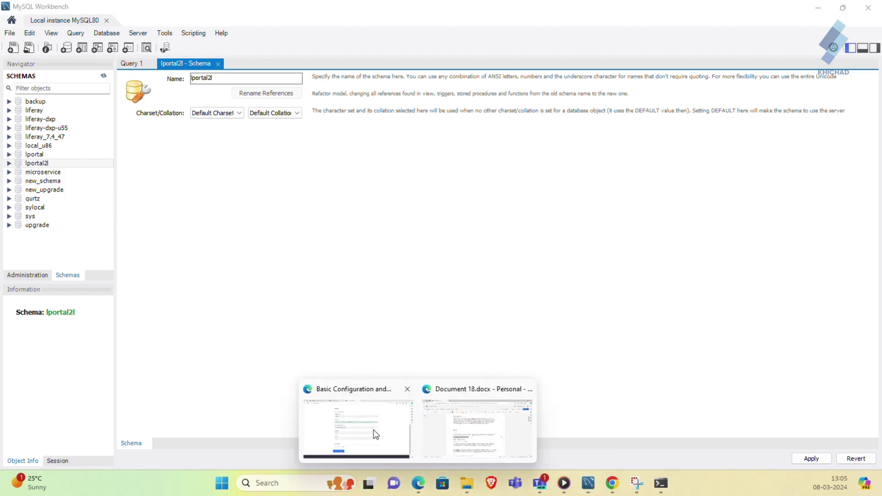
{"action": "left_click", "coordinate": [356, 411]}
{"action": "scroll", "coordinate": [338, 251], "scroll_direction": "up", "scroll_amount": 3}
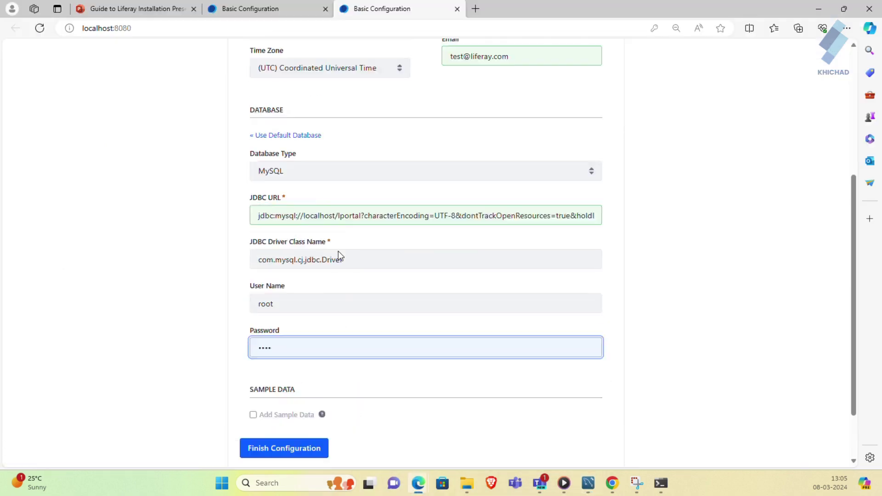
{"action": "left_click_drag", "start_coordinate": [345, 307], "coordinate": [348, 307]}
{"action": "left_click", "coordinate": [349, 307]}
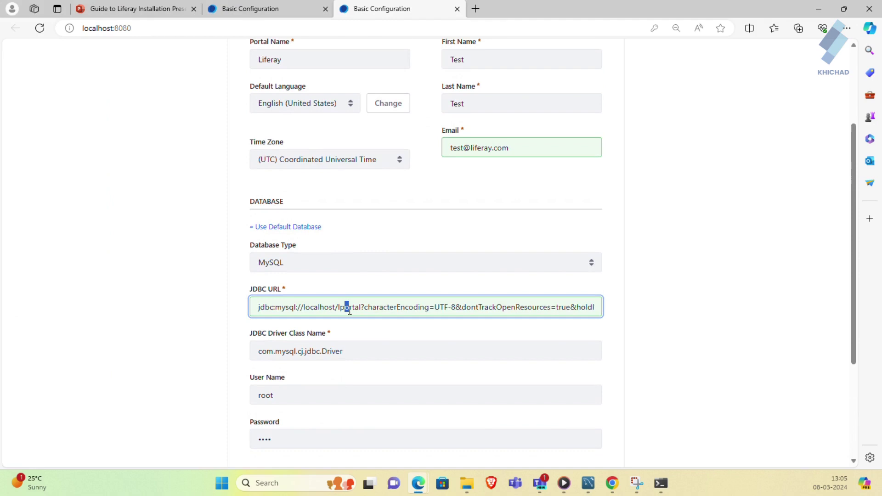
{"action": "left_click_drag", "start_coordinate": [361, 307], "coordinate": [339, 311]}
{"action": "type", "text": "lportal2"}
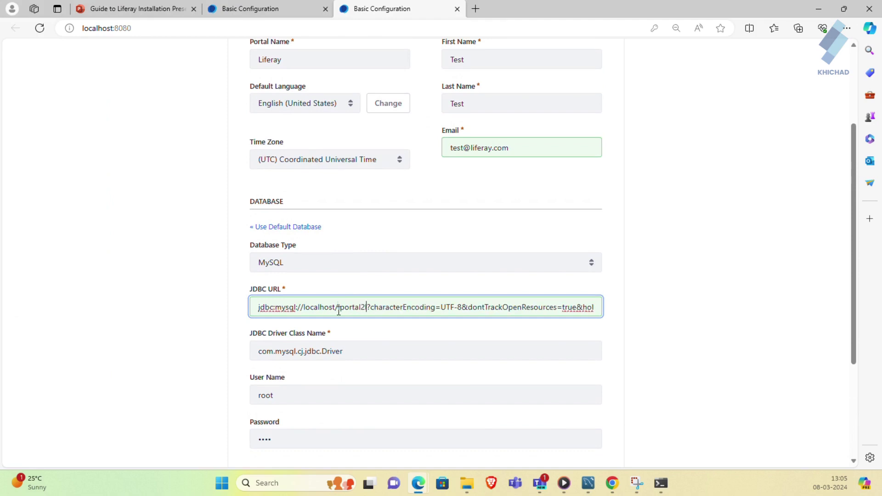
{"action": "left_click", "coordinate": [373, 336]}
{"action": "scroll", "coordinate": [360, 335], "scroll_direction": "down", "scroll_amount": 3}
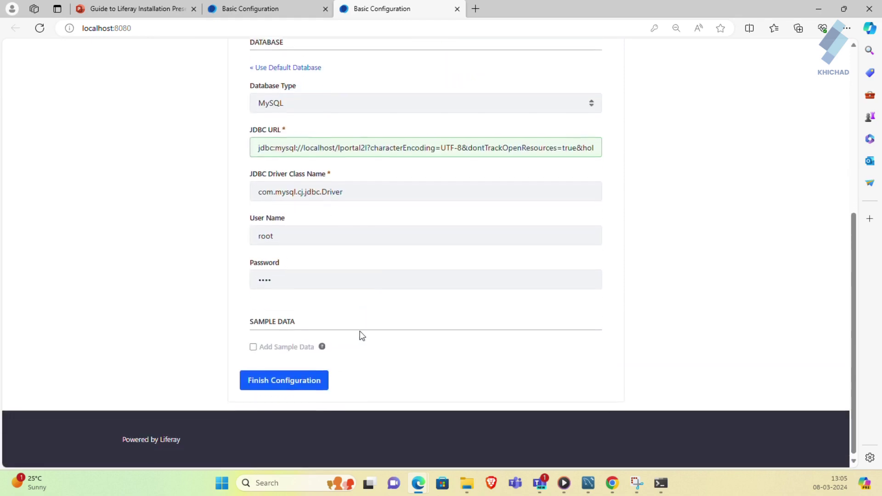
{"action": "left_click", "coordinate": [287, 381]}
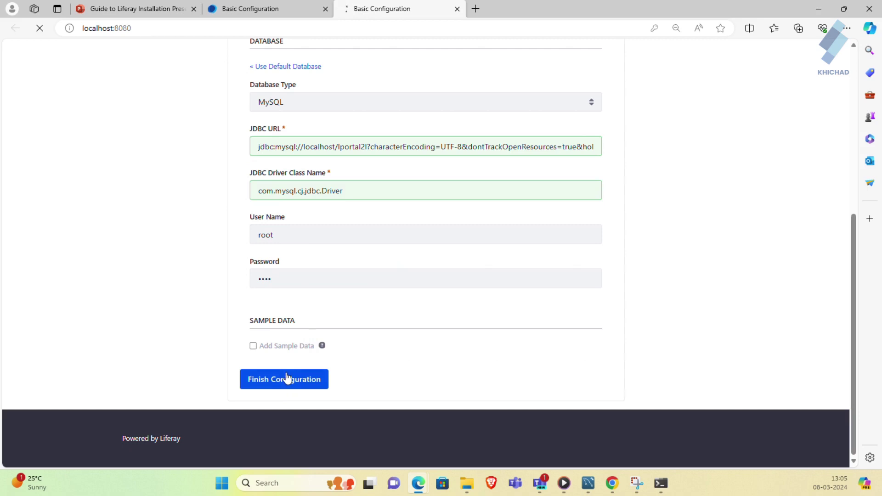
Step: Review Liferay's confirmation that the configuration was saved to portal-setup-wizard.properties and needs a restart
{"action": "scroll", "coordinate": [287, 378], "scroll_direction": "up", "scroll_amount": 1}
{"action": "scroll", "coordinate": [286, 372], "scroll_direction": "up", "scroll_amount": 3}
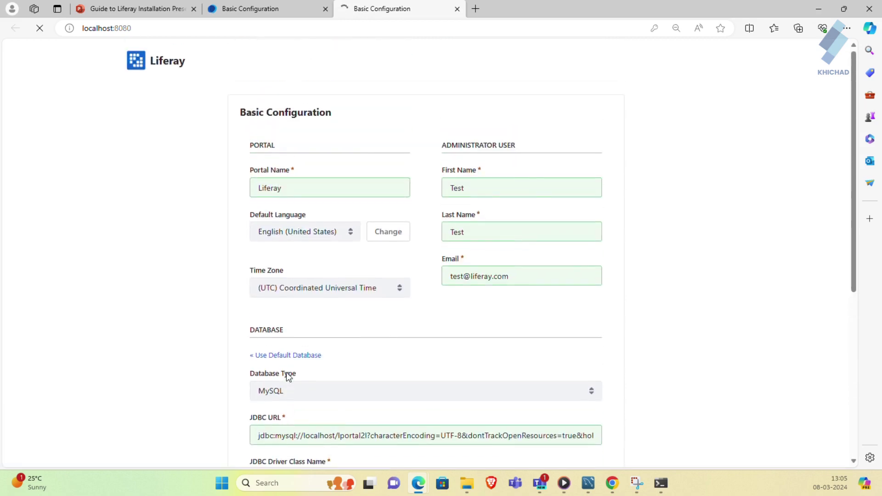
{"action": "scroll", "coordinate": [286, 372], "scroll_direction": "down", "scroll_amount": 2}
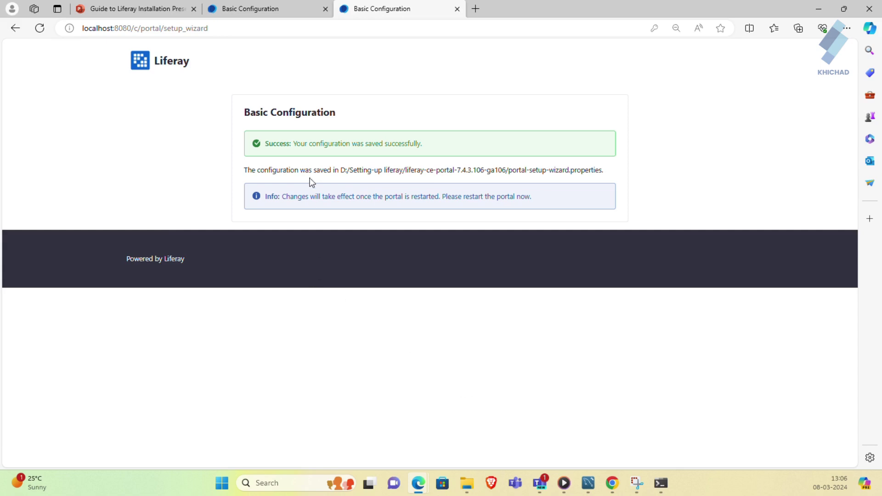
{"action": "left_click_drag", "start_coordinate": [264, 146], "coordinate": [418, 147]}
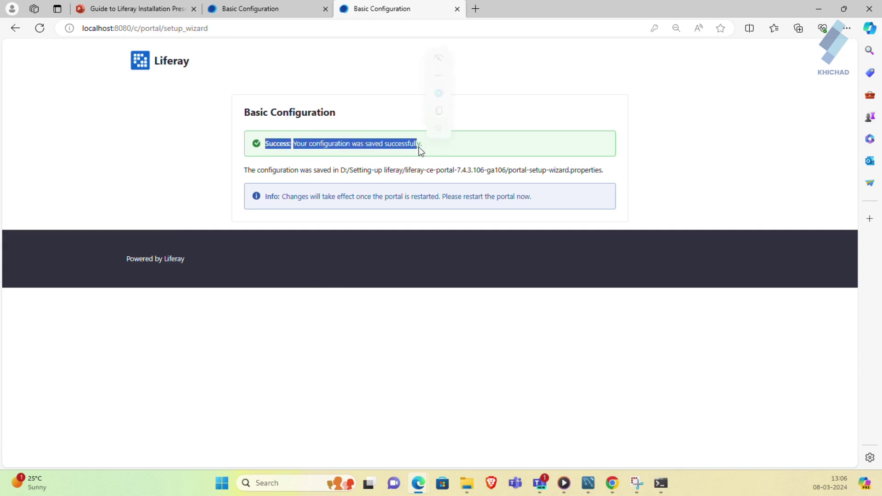
{"action": "left_click", "coordinate": [506, 359]}
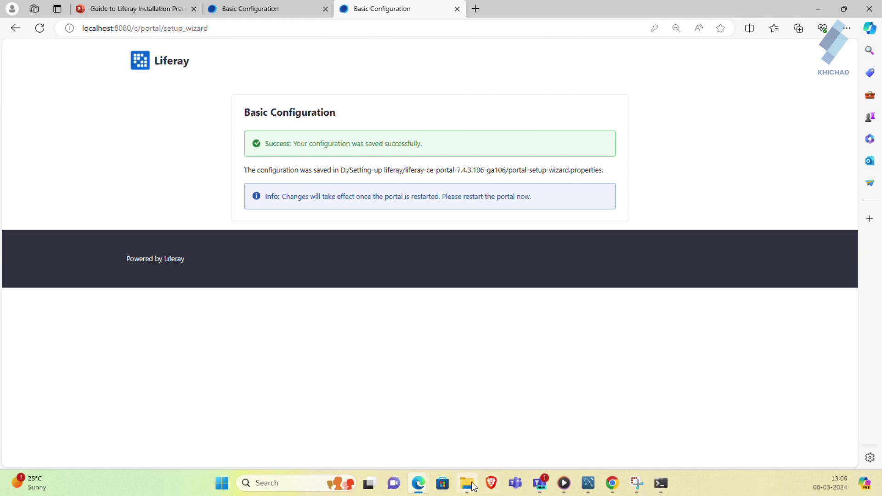
Step: Close the old running Tomcat console from the tomcat-9.0.82\bin folder
{"action": "mouse_move", "coordinate": [472, 486]}
{"action": "left_click", "coordinate": [467, 431]}
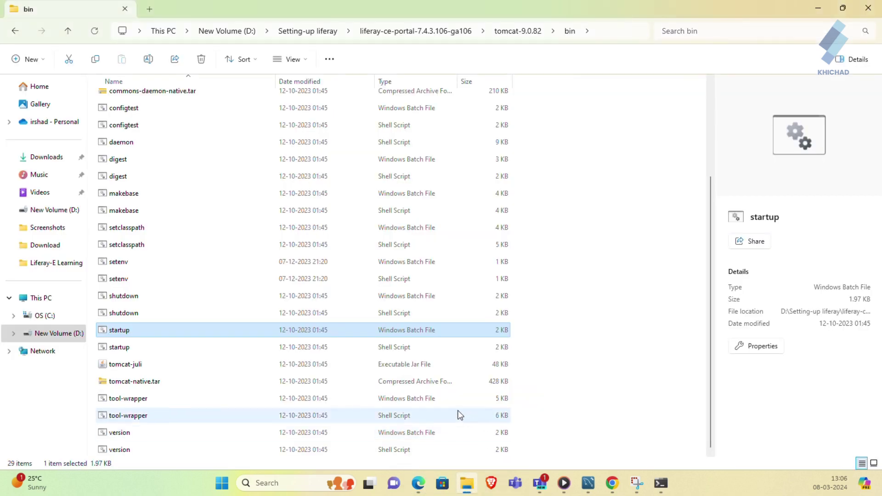
{"action": "mouse_move", "coordinate": [661, 482]}
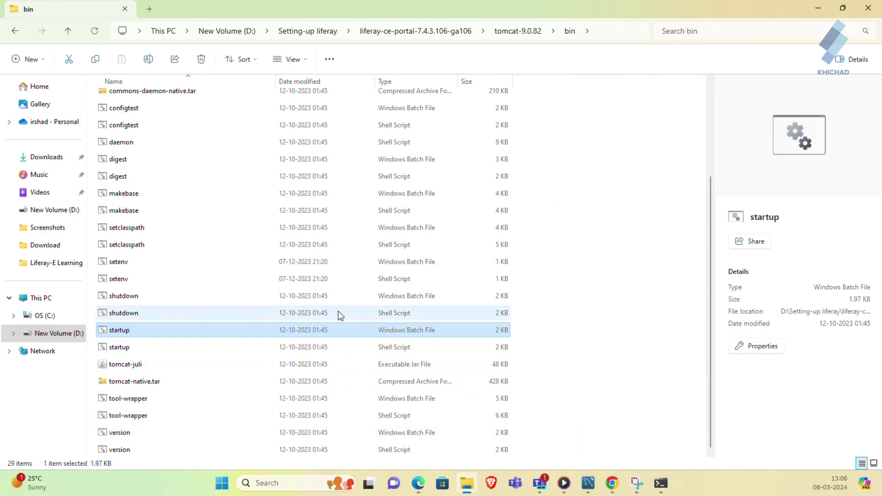
{"action": "left_click", "coordinate": [313, 315]}
{"action": "left_click", "coordinate": [312, 299]}
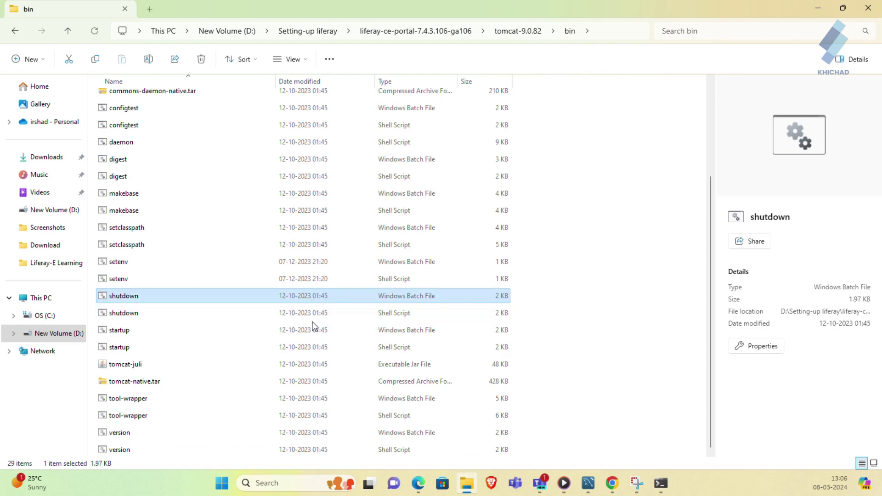
{"action": "left_click", "coordinate": [661, 484]}
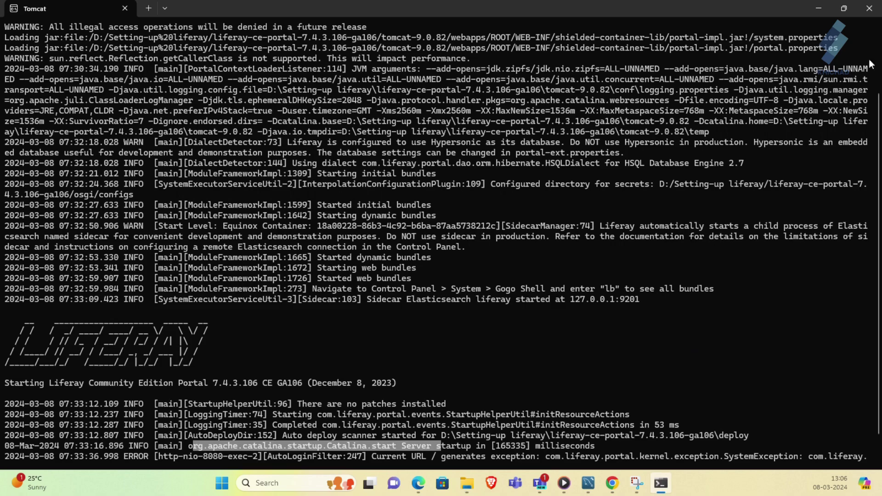
{"action": "left_click", "coordinate": [864, 18]}
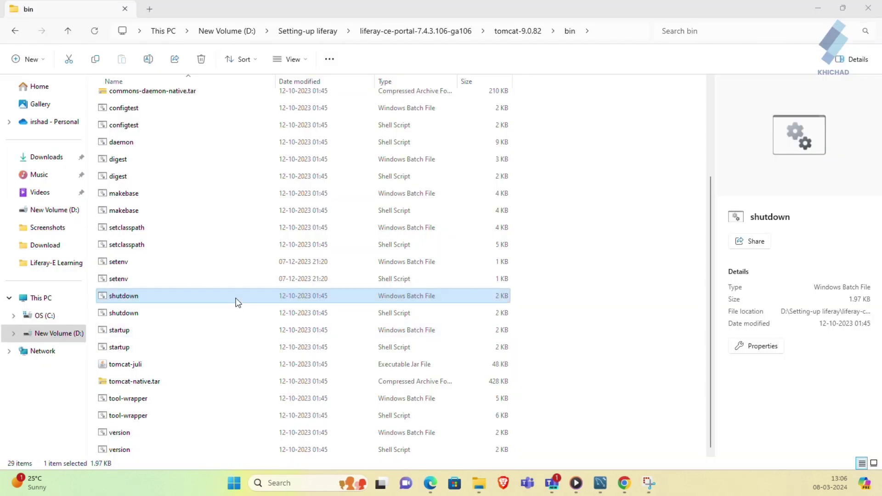
Step: Start Tomcat again from startup.bat and move its new console window aside
{"action": "left_click", "coordinate": [175, 330]}
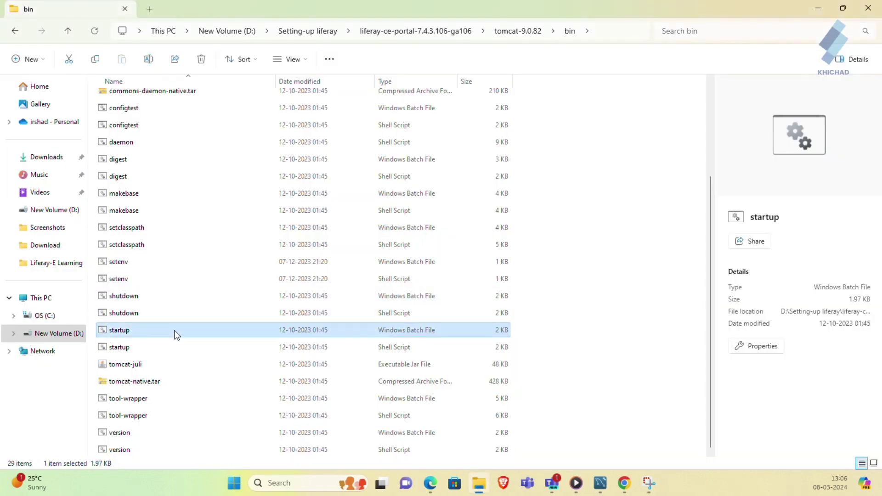
{"action": "double_click", "coordinate": [173, 330]}
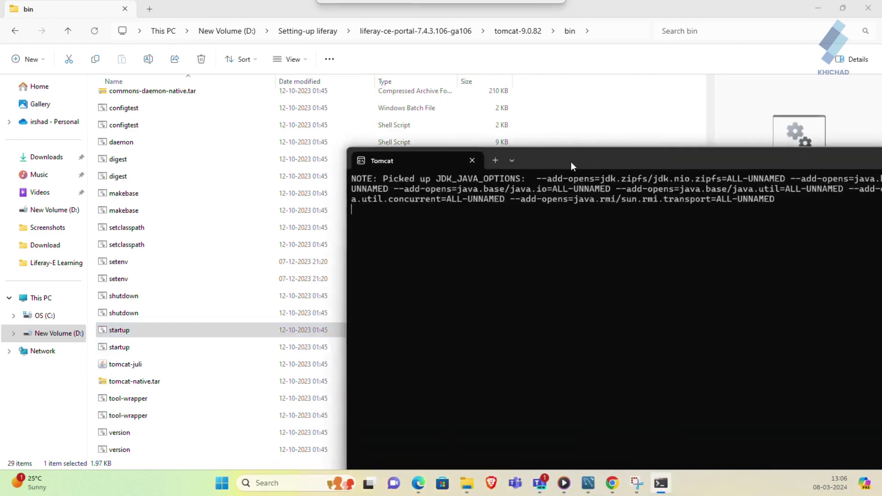
{"action": "left_click_drag", "start_coordinate": [571, 162], "coordinate": [395, 159]}
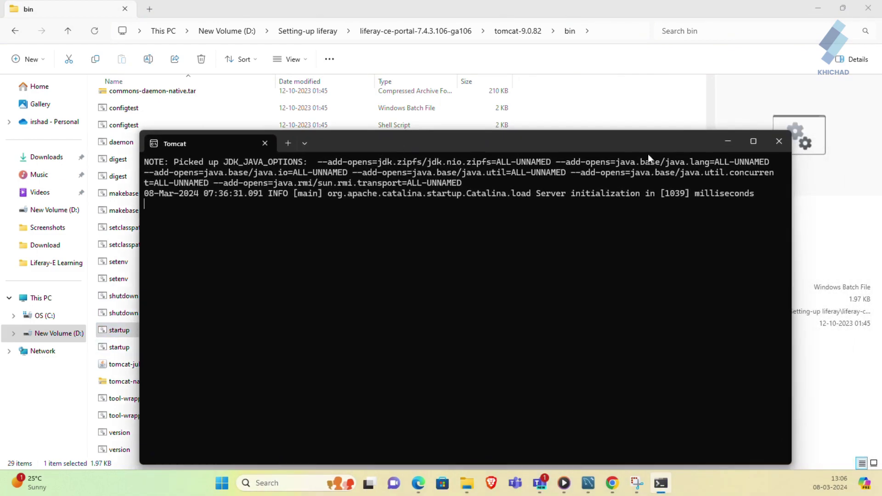
Step: Maximize the Tomcat console and watch Liferay 7.4.3.106 boot against the lportal2l MySQL database
{"action": "left_click", "coordinate": [753, 141]}
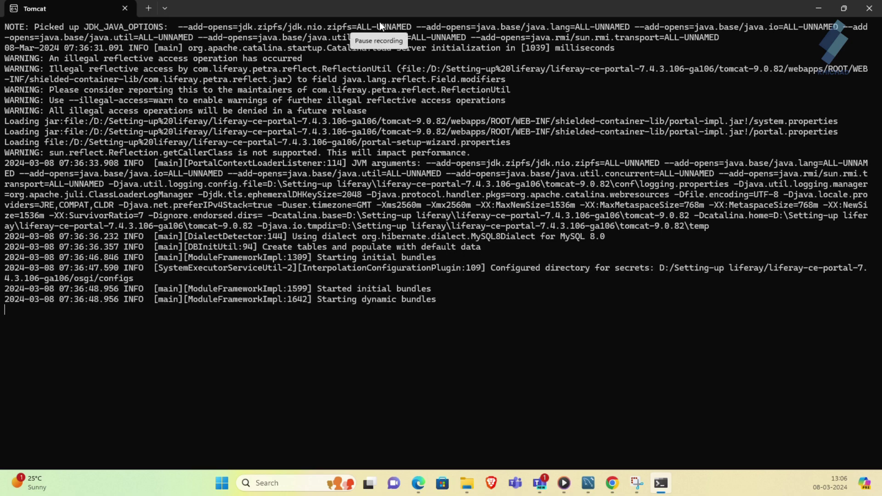
{"action": "left_click", "coordinate": [380, 21]}
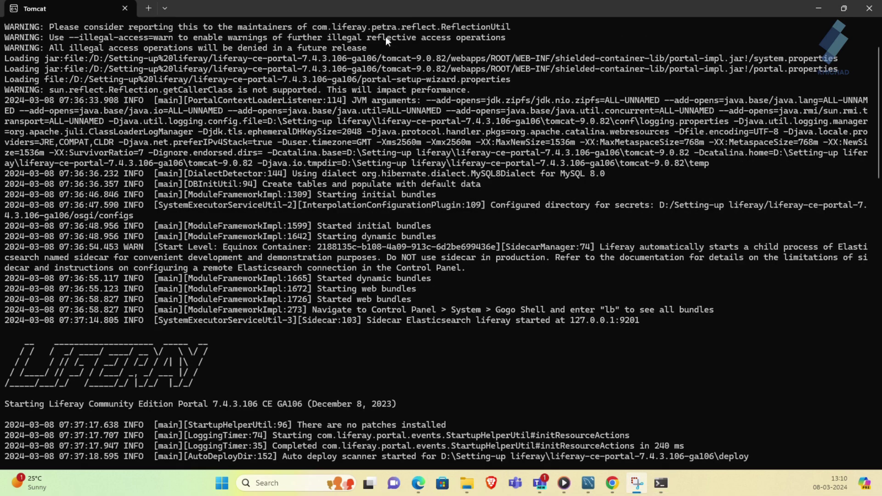
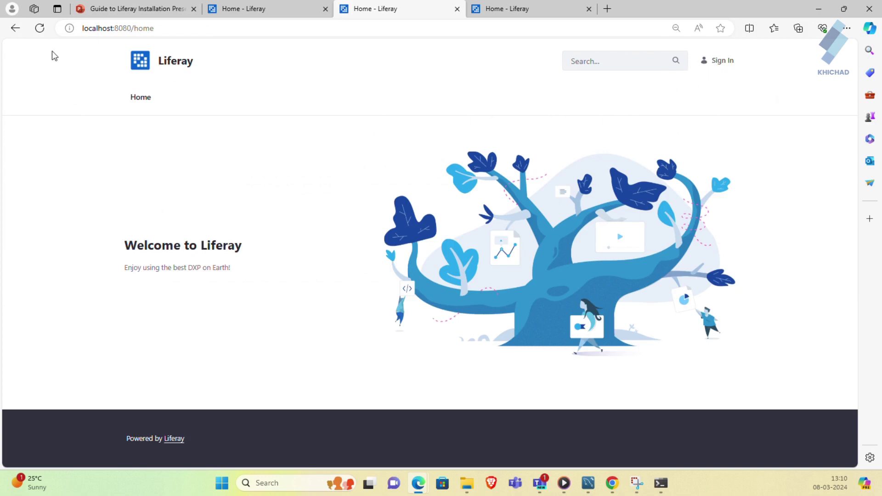
Step: Open the Sign In form from the signed-out Liferay welcome page
{"action": "left_click", "coordinate": [721, 65]}
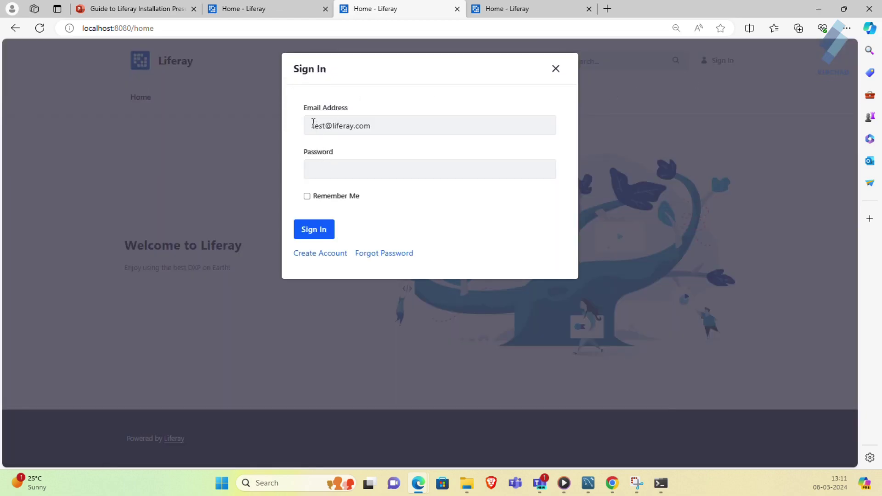
Step: Enter the admin account password and submit the sign-in credentials
{"action": "left_click", "coordinate": [339, 164]}
{"action": "type", "text": "test"}
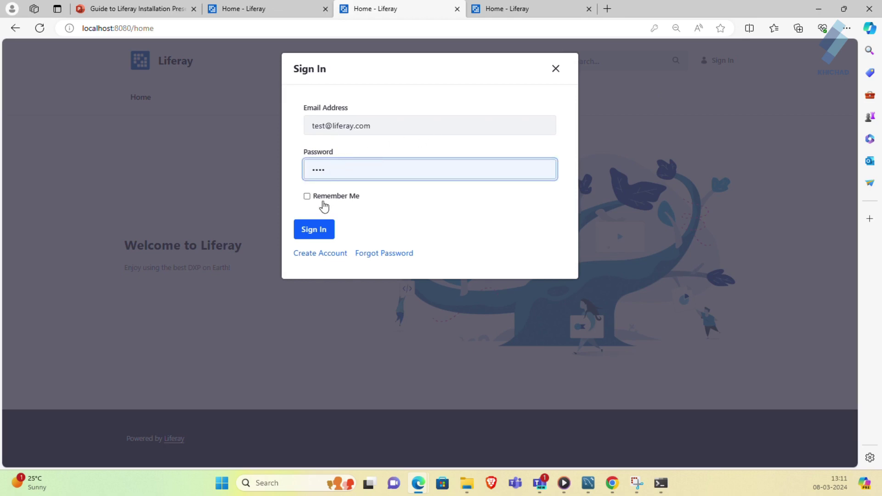
{"action": "left_click", "coordinate": [317, 236]}
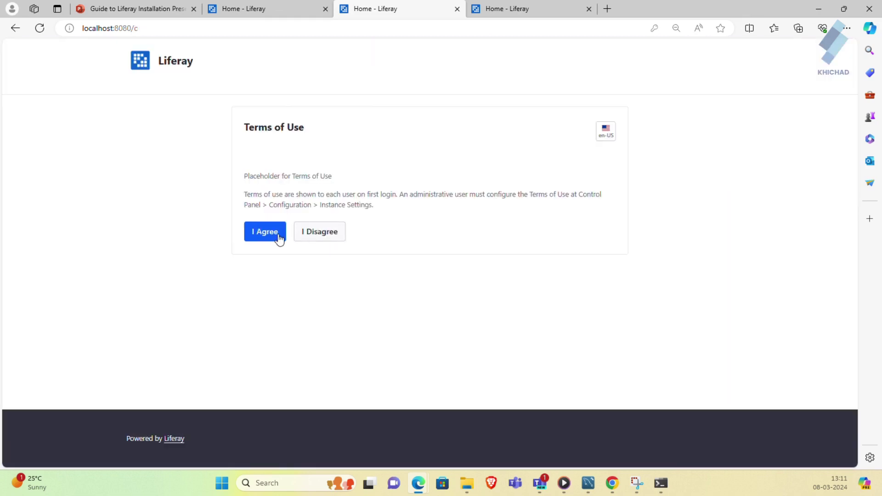
Step: Agree to the Terms of Use, save a confirmed new password, and save the father's-middle-name recovery answer
{"action": "left_click", "coordinate": [264, 233]}
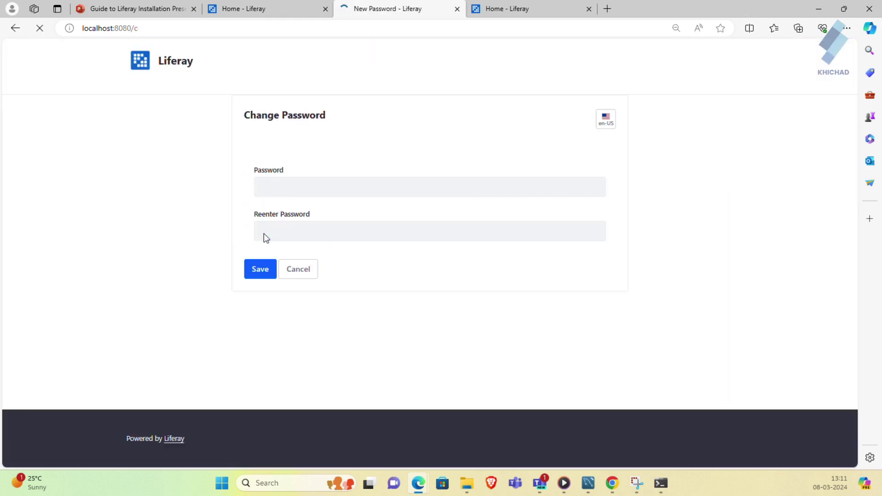
{"action": "left_click", "coordinate": [283, 184]}
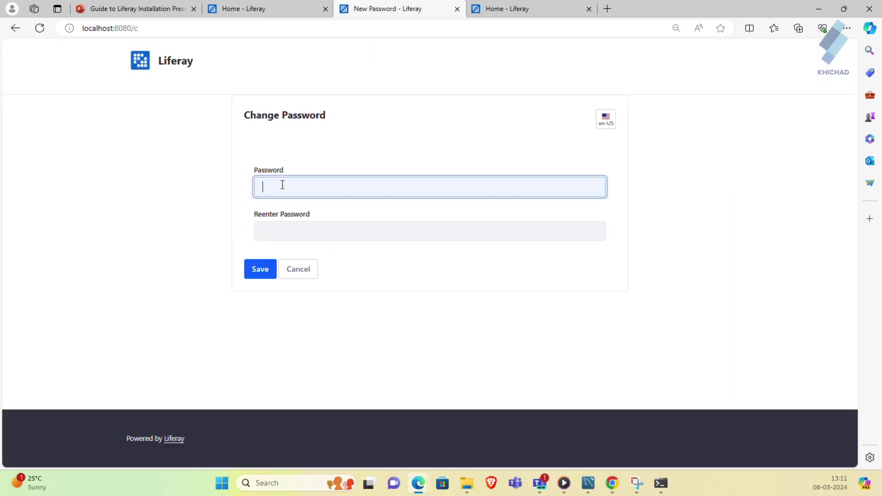
{"action": "type", "text": "••••"}
{"action": "left_click", "coordinate": [294, 236]}
{"action": "type", "text": "•••"}
{"action": "left_click", "coordinate": [260, 269]}
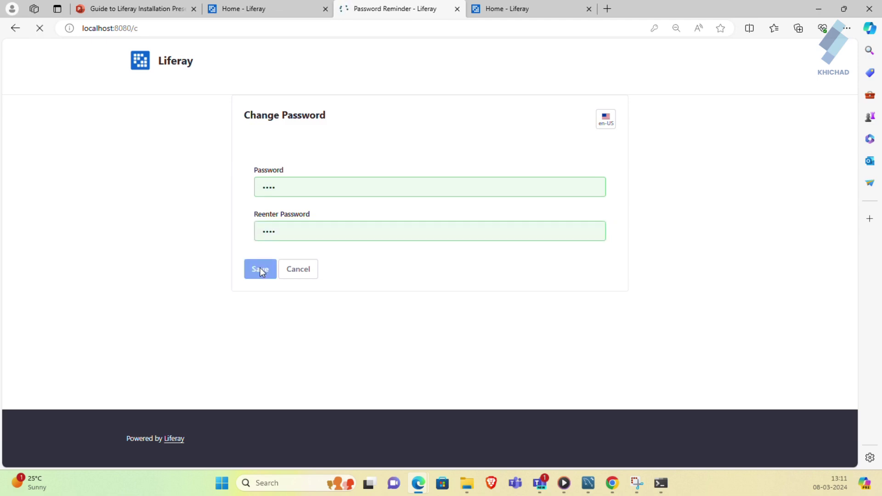
{"action": "left_click", "coordinate": [282, 239]}
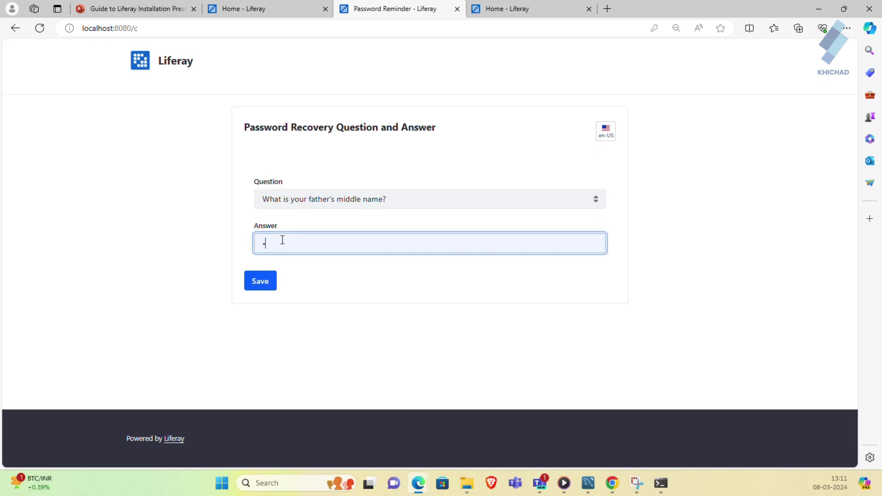
{"action": "left_click", "coordinate": [258, 290]}
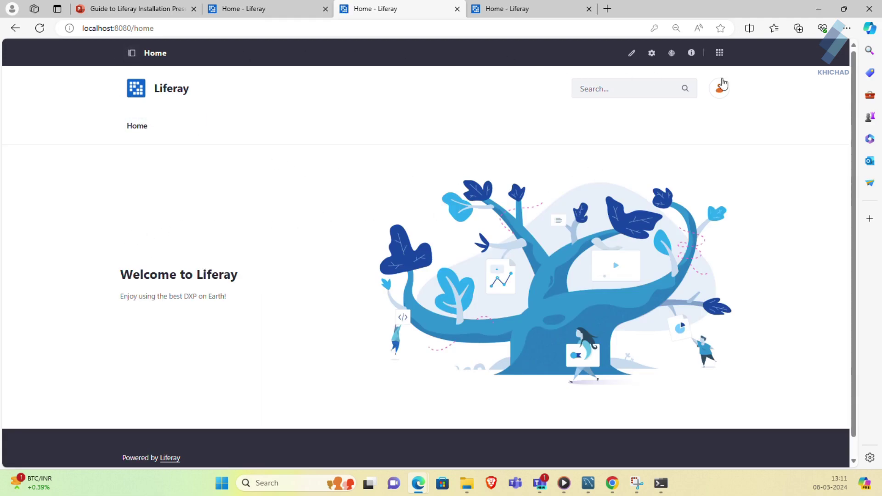
Step: Glance at the Applications panel listing apps and the Liferay and Global sites, then close it
{"action": "left_click", "coordinate": [720, 52]}
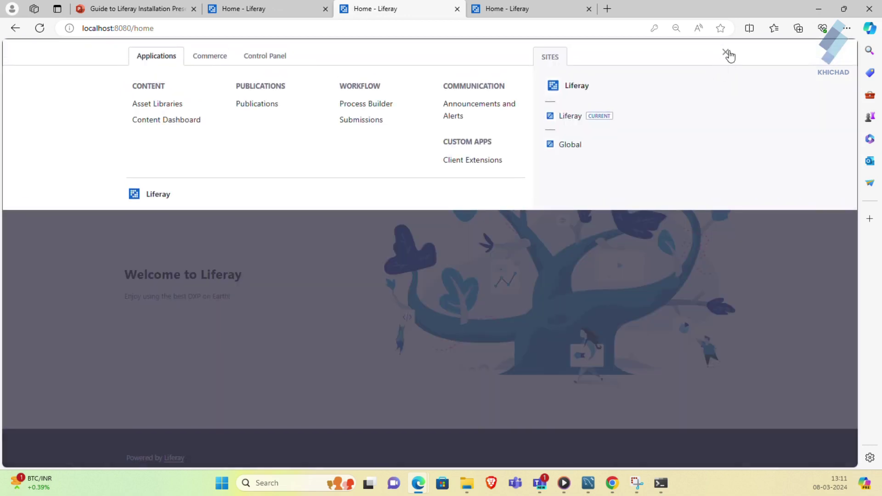
{"action": "left_click", "coordinate": [726, 53]}
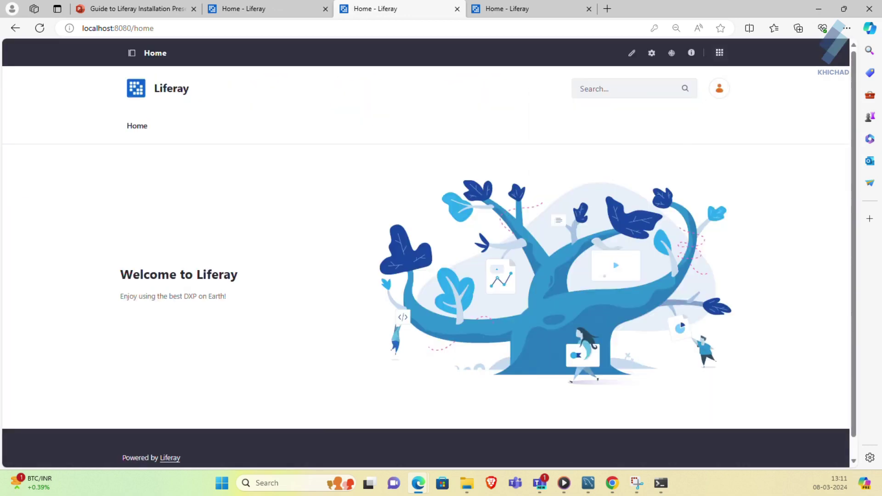